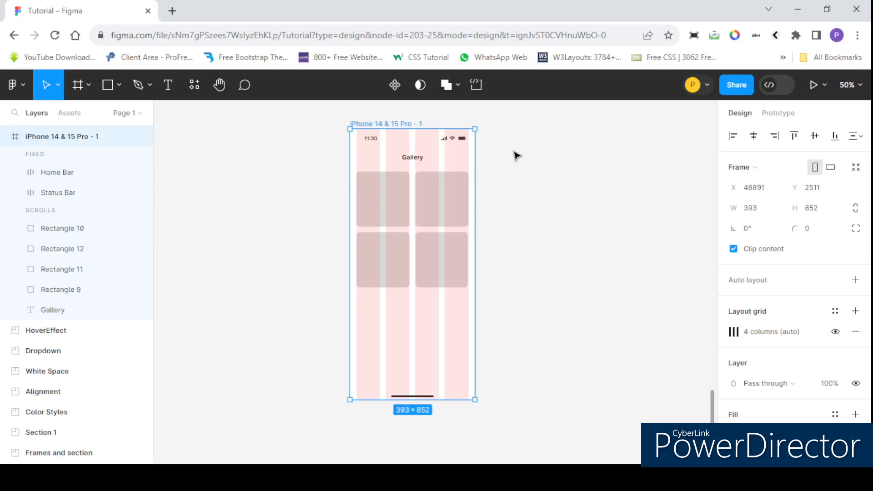
Step: Open the plugin manager and run the Unsplash plugin from the recent and saved plugins
{"action": "right_click", "coordinate": [515, 155]}
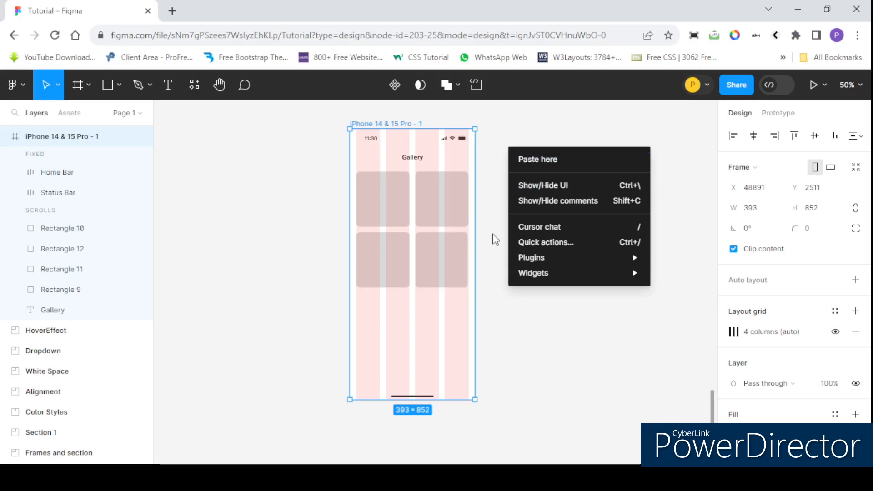
{"action": "mouse_move", "coordinate": [535, 259]}
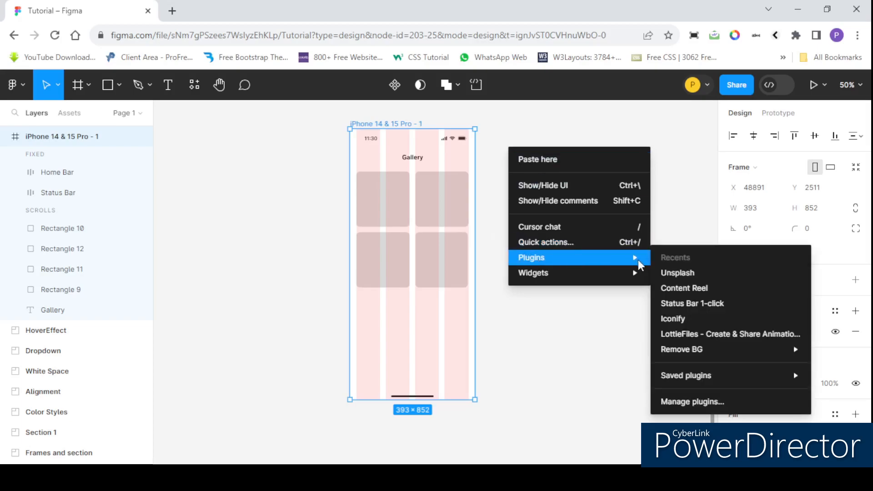
{"action": "mouse_move", "coordinate": [702, 377]}
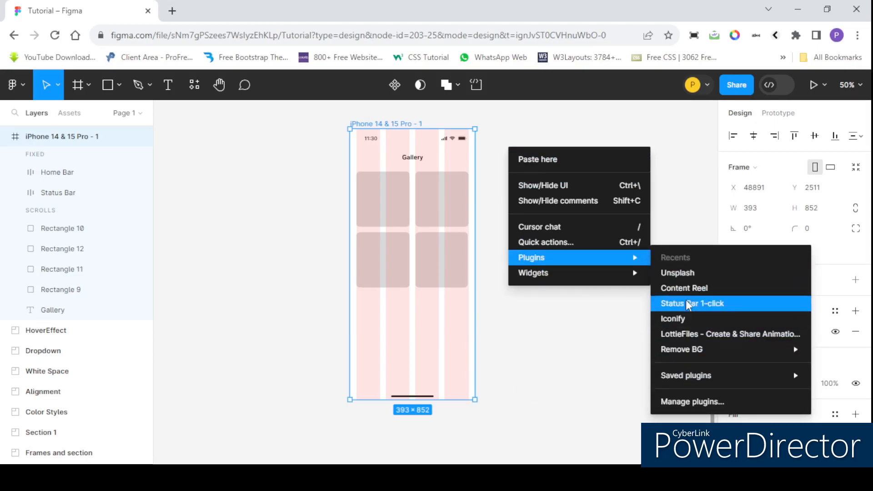
{"action": "mouse_move", "coordinate": [683, 354]}
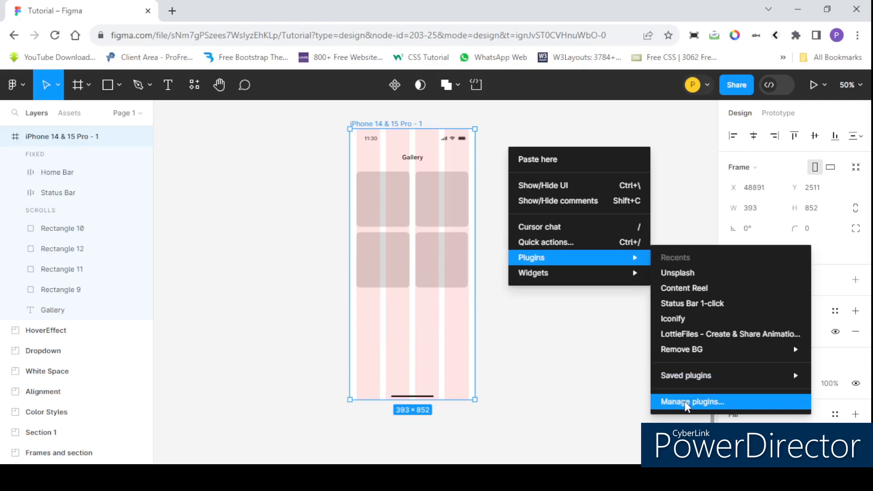
{"action": "left_click", "coordinate": [687, 403]}
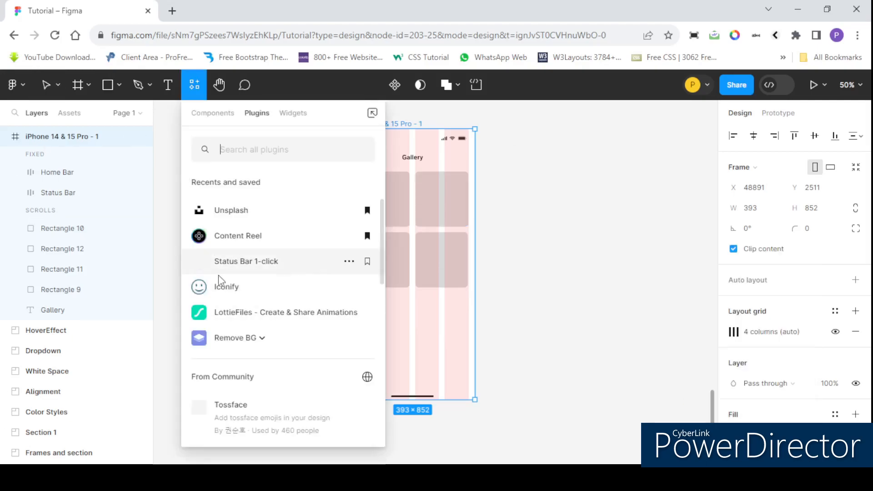
{"action": "scroll", "coordinate": [267, 274], "scroll_direction": "down", "scroll_amount": 3}
{"action": "scroll", "coordinate": [264, 275], "scroll_direction": "up", "scroll_amount": 3}
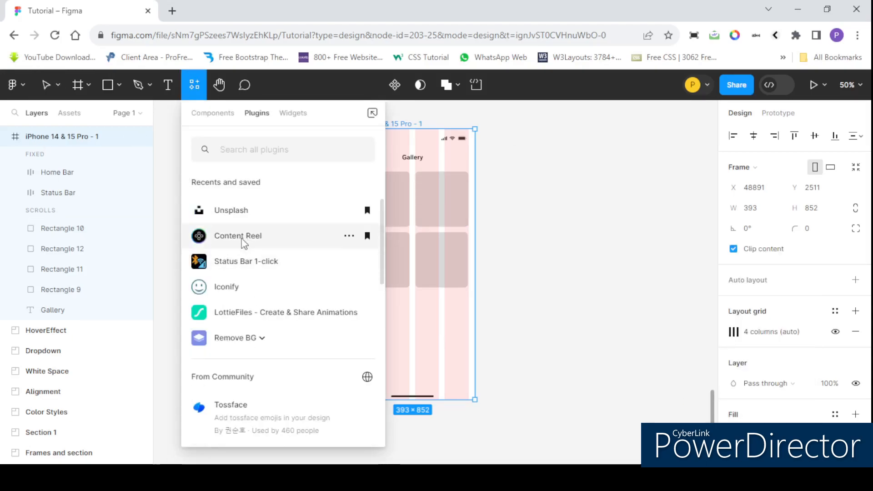
{"action": "left_click", "coordinate": [231, 210]}
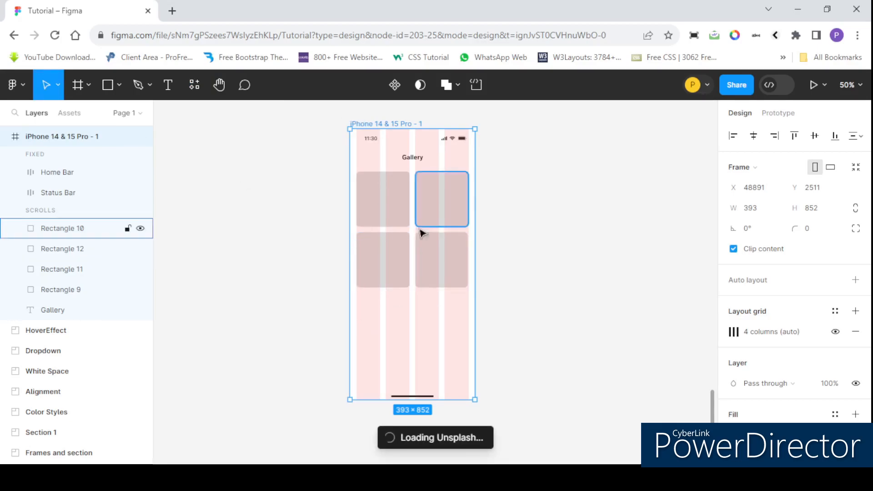
Step: Place the Unsplash window beside the phone frame and search its suggested food category
{"action": "scroll", "coordinate": [384, 196], "scroll_direction": "right", "scroll_amount": 5}
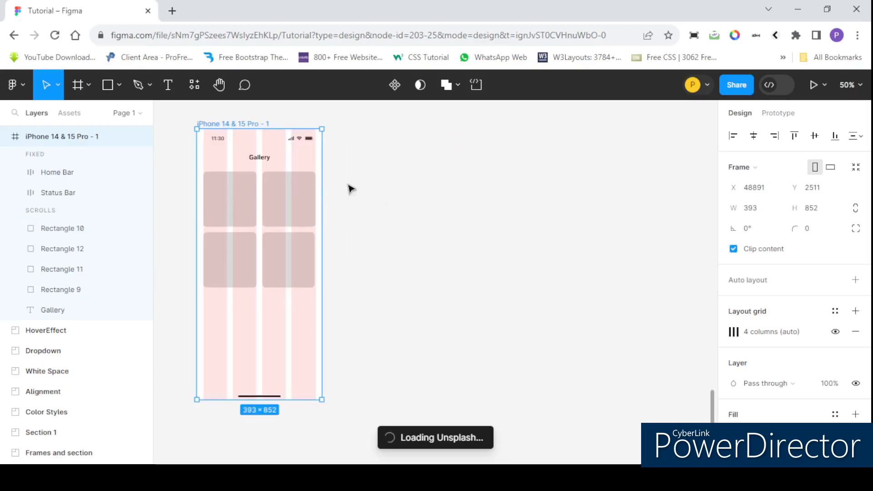
{"action": "scroll", "coordinate": [388, 201], "scroll_direction": "down", "scroll_amount": 3}
{"action": "scroll", "coordinate": [274, 184], "scroll_direction": "up", "scroll_amount": 4}
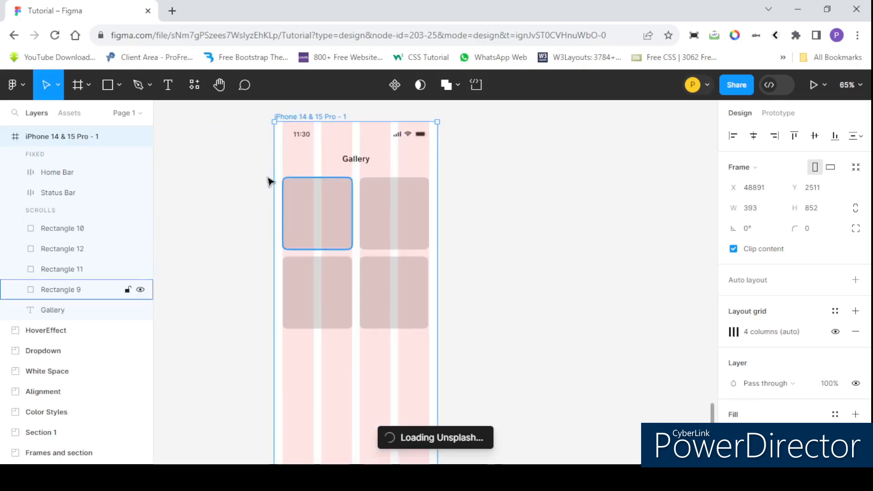
{"action": "scroll", "coordinate": [265, 173], "scroll_direction": "down", "scroll_amount": 3}
{"action": "scroll", "coordinate": [315, 208], "scroll_direction": "up", "scroll_amount": 3}
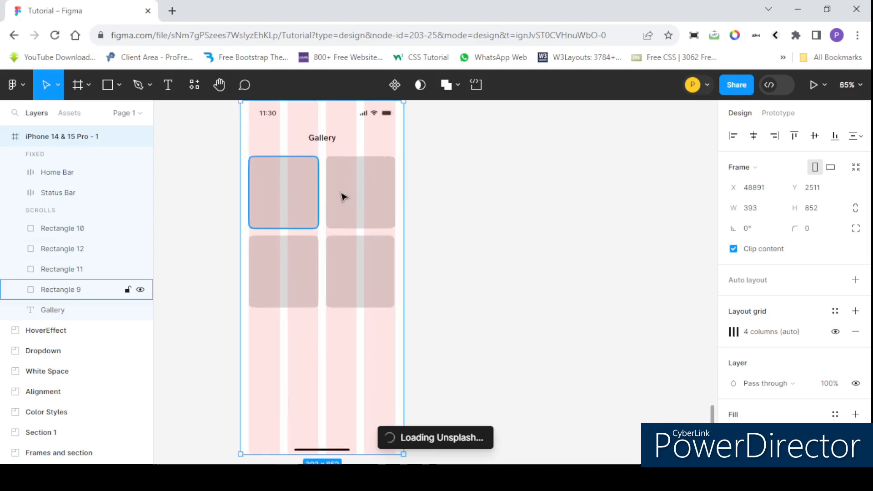
{"action": "scroll", "coordinate": [343, 194], "scroll_direction": "down", "scroll_amount": 4}
{"action": "scroll", "coordinate": [306, 201], "scroll_direction": "up", "scroll_amount": 4}
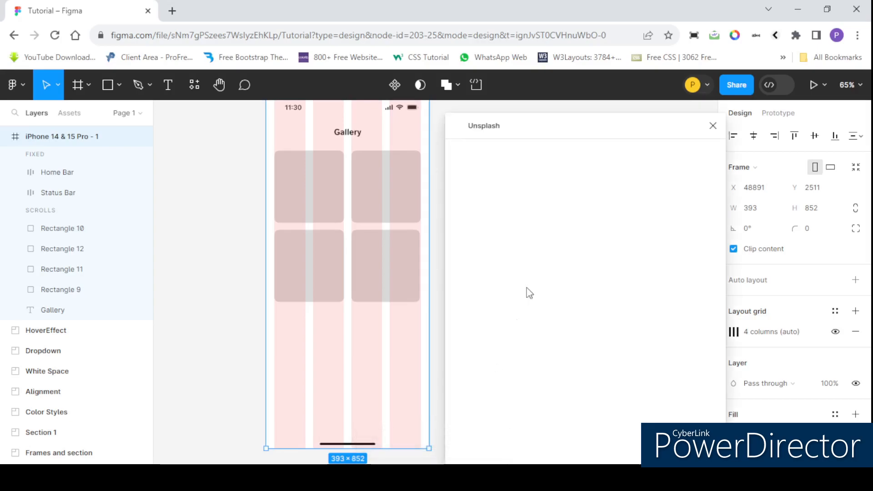
{"action": "mouse_move", "coordinate": [549, 132]}
{"action": "left_mouse_down"}
{"action": "mouse_move", "coordinate": [577, 133]}
{"action": "mouse_move", "coordinate": [547, 125]}
{"action": "mouse_move", "coordinate": [560, 120]}
{"action": "left_mouse_up"}
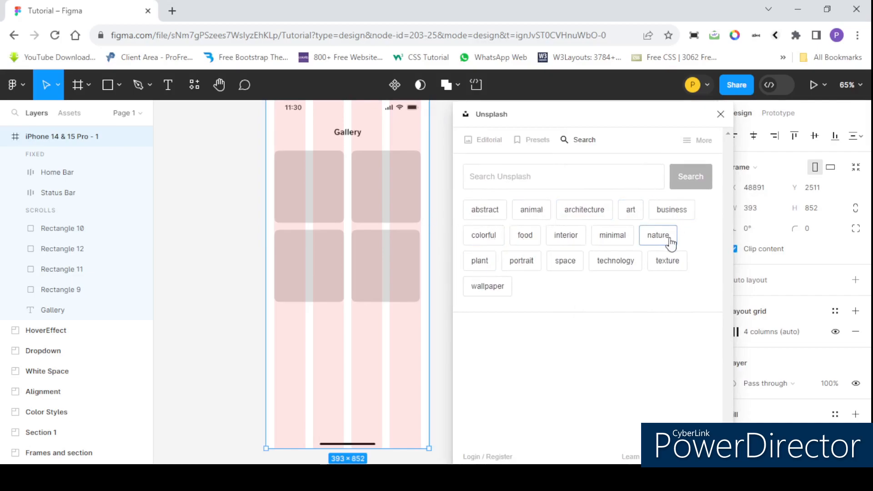
{"action": "left_click", "coordinate": [534, 177]}
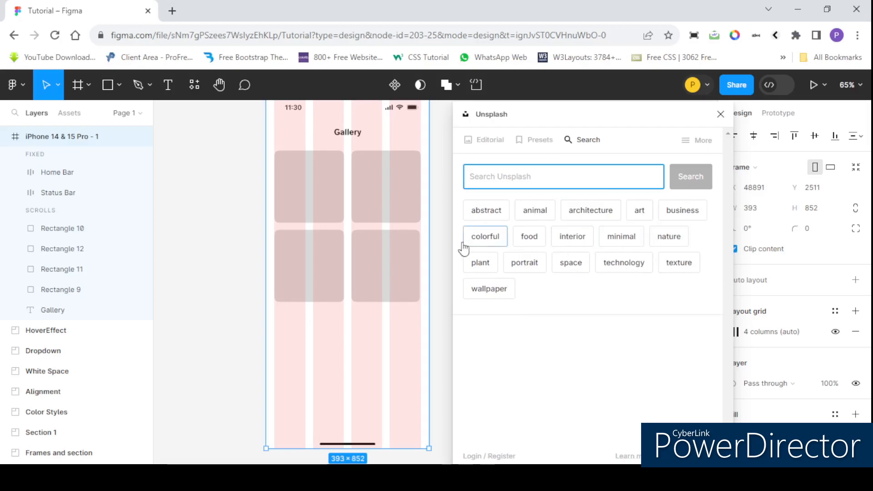
{"action": "left_click", "coordinate": [535, 241]}
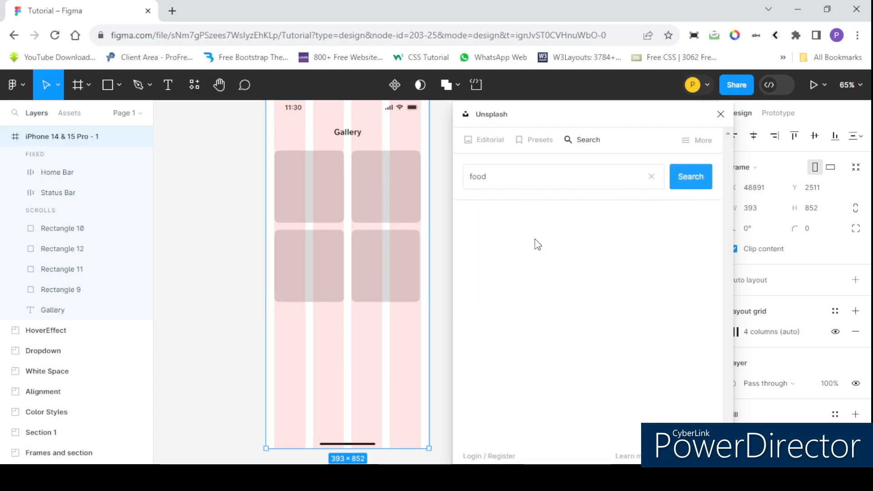
Step: Fill the upper-left gallery rectangle (Rectangle 9) with the sliced pizza photo from the food results
{"action": "scroll", "coordinate": [559, 369], "scroll_direction": "down", "scroll_amount": 2}
{"action": "scroll", "coordinate": [557, 364], "scroll_direction": "up", "scroll_amount": 3}
{"action": "scroll", "coordinate": [505, 348], "scroll_direction": "down", "scroll_amount": 7}
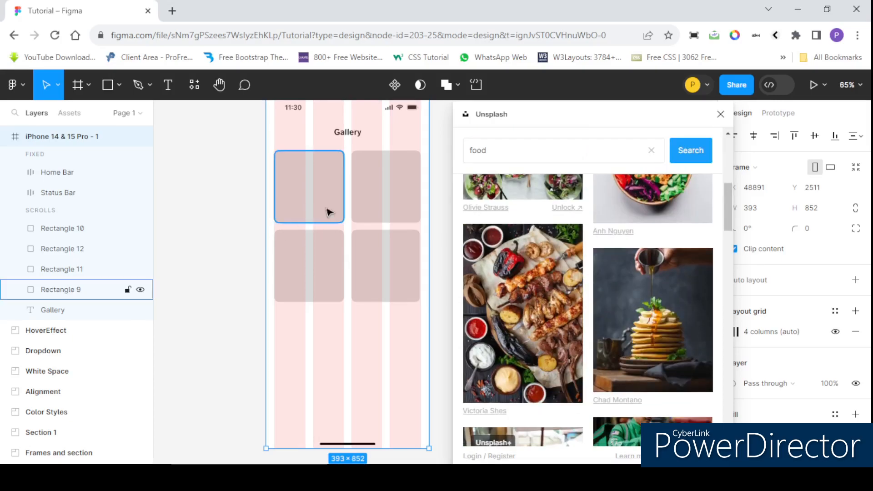
{"action": "left_click", "coordinate": [318, 182]}
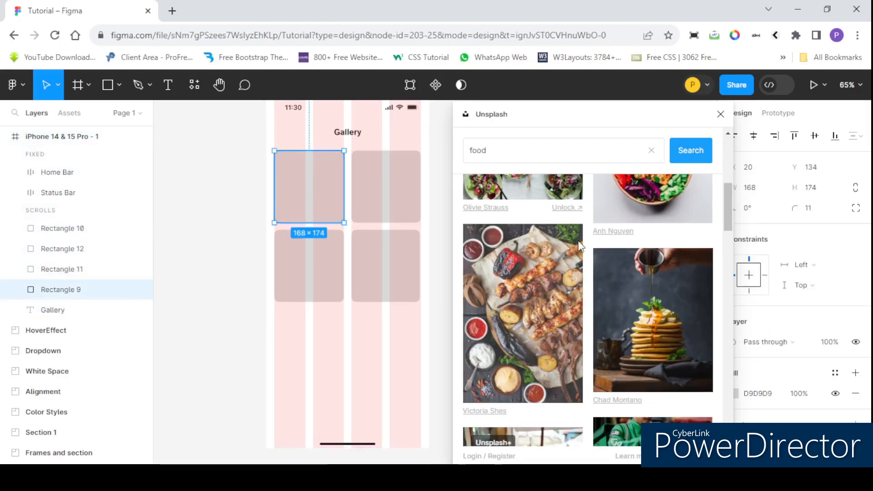
{"action": "scroll", "coordinate": [582, 279], "scroll_direction": "down", "scroll_amount": 5}
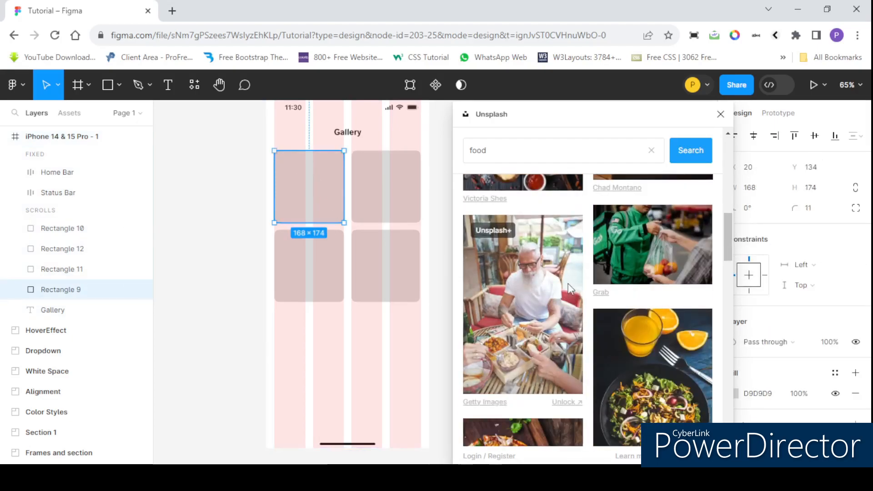
{"action": "scroll", "coordinate": [575, 279], "scroll_direction": "down", "scroll_amount": 3}
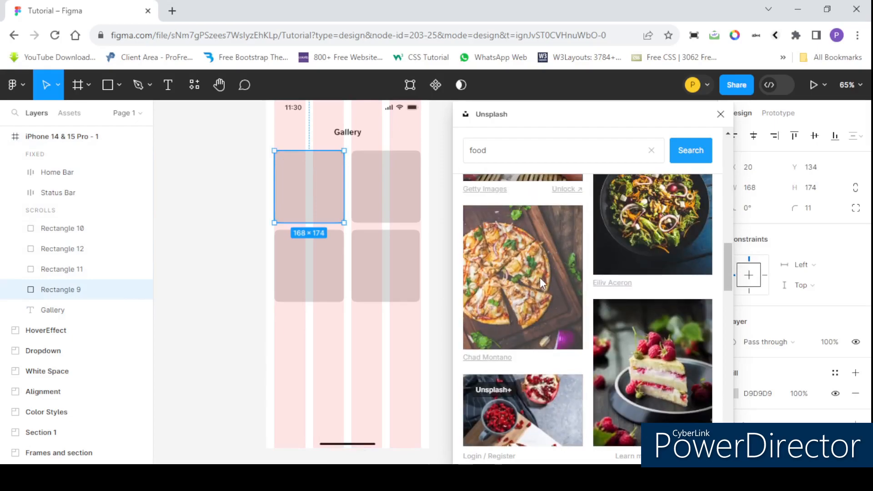
{"action": "left_click", "coordinate": [540, 278]}
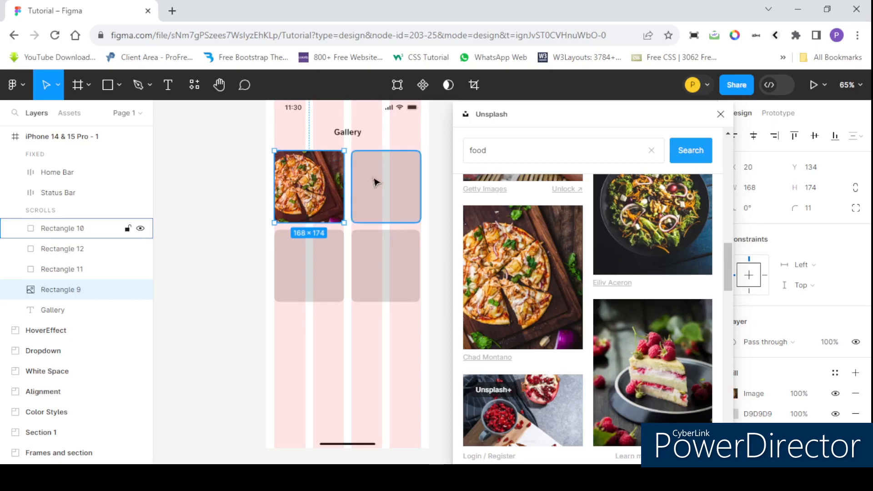
Step: Fill the upper-right gallery rectangle (Rectangle 10) with the raspberry cake slice photo
{"action": "left_click", "coordinate": [387, 181]}
{"action": "scroll", "coordinate": [573, 295], "scroll_direction": "down", "scroll_amount": 3}
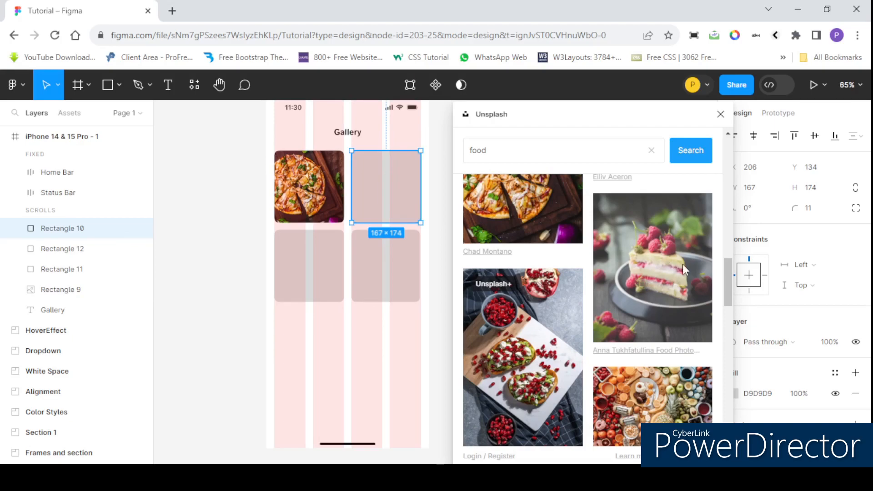
{"action": "left_click", "coordinate": [668, 277]}
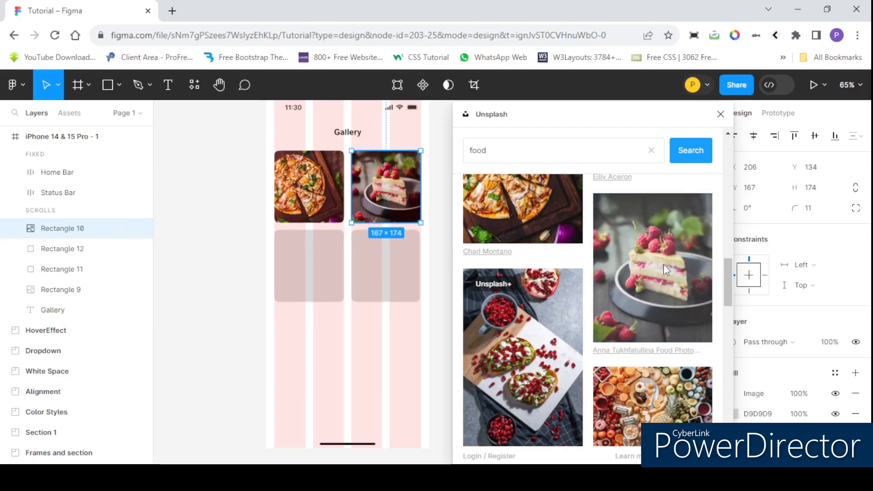
Step: Fill the lower-left gallery rectangle (Rectangle 11) with the photo of halved eggs and greens on a dark plate
{"action": "scroll", "coordinate": [587, 300], "scroll_direction": "down", "scroll_amount": 2}
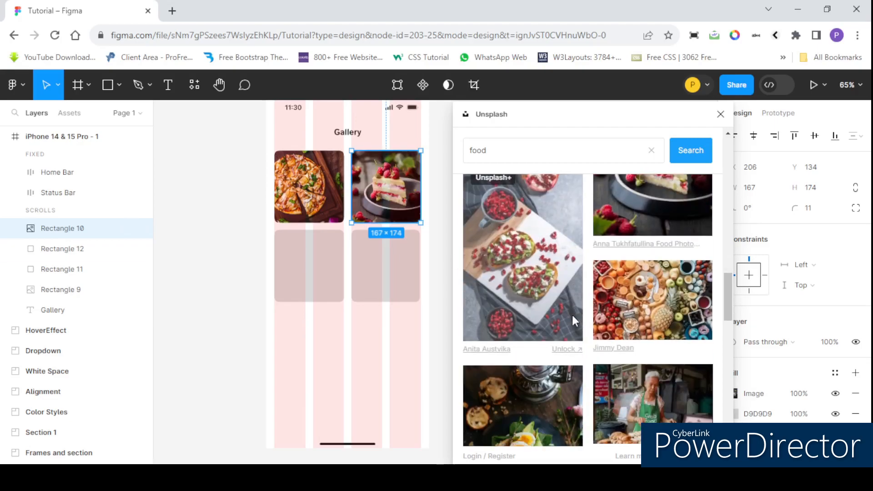
{"action": "left_click", "coordinate": [316, 266]}
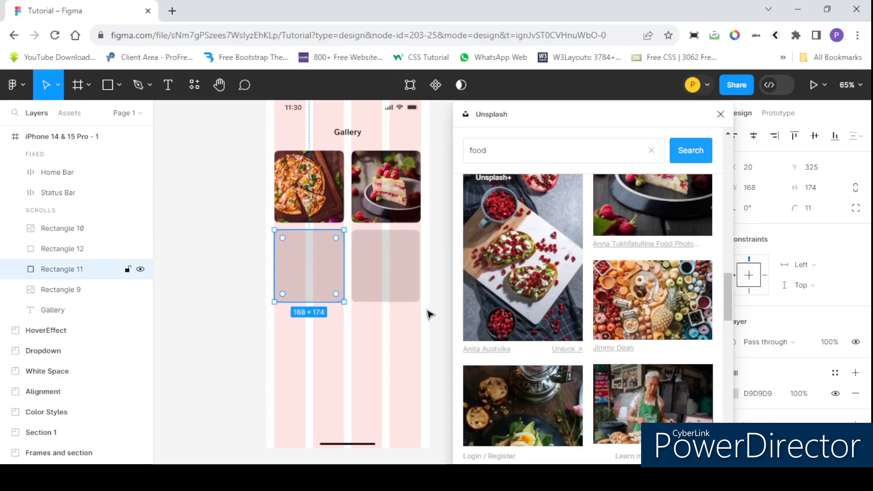
{"action": "scroll", "coordinate": [591, 337], "scroll_direction": "down", "scroll_amount": 4}
{"action": "left_click", "coordinate": [473, 248]}
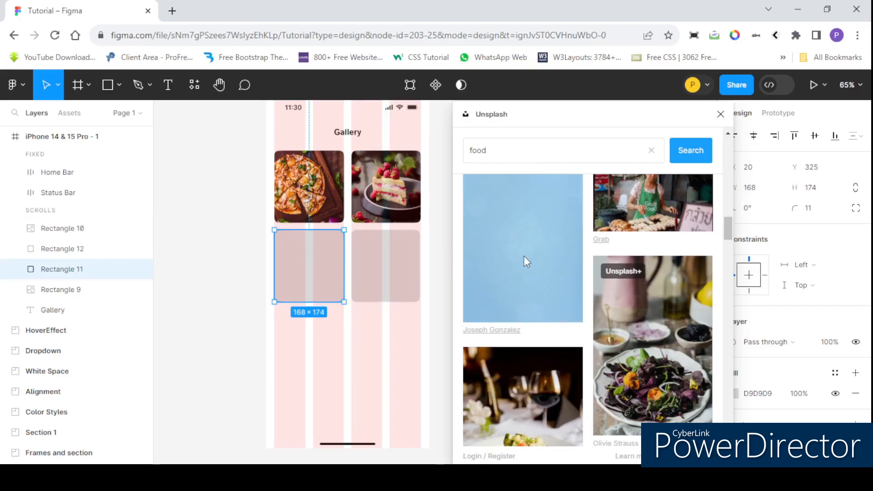
Step: Fill the lower-right gallery rectangle (Rectangle 12) with the photo of stacked toast topped with blueberries and banana
{"action": "left_click", "coordinate": [391, 275]}
{"action": "scroll", "coordinate": [563, 335], "scroll_direction": "down", "scroll_amount": 2}
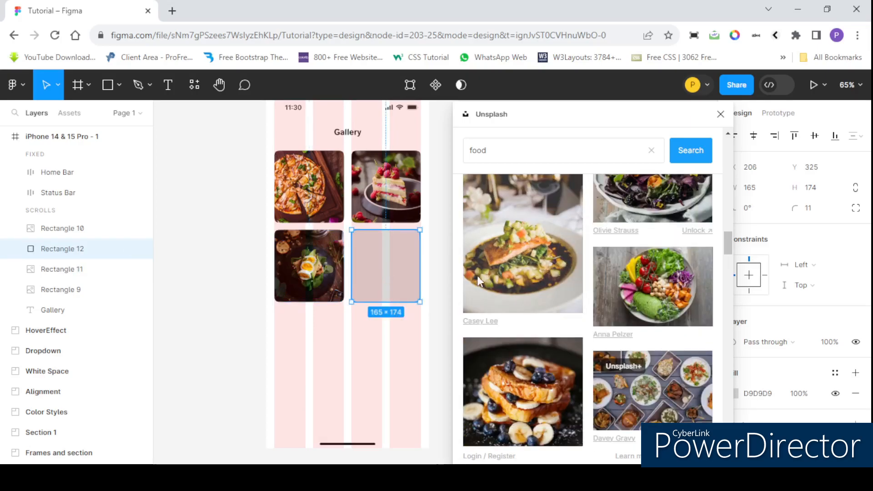
{"action": "scroll", "coordinate": [544, 334], "scroll_direction": "up", "scroll_amount": 2}
{"action": "left_click", "coordinate": [537, 304]}
{"action": "scroll", "coordinate": [238, 178], "scroll_direction": "down", "scroll_amount": 5}
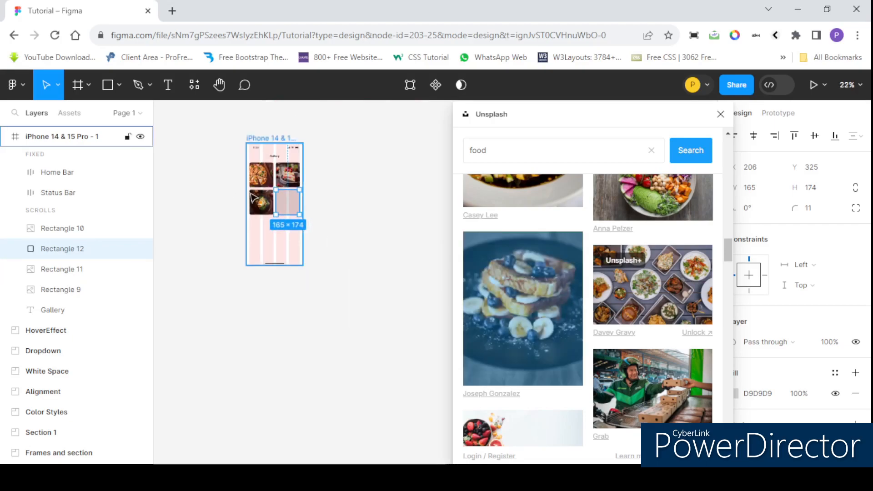
{"action": "scroll", "coordinate": [254, 199], "scroll_direction": "up", "scroll_amount": 4}
{"action": "scroll", "coordinate": [314, 204], "scroll_direction": "up", "scroll_amount": 1}
Step: Clear the food search term and close the Unsplash plugin
{"action": "left_click", "coordinate": [509, 151]}
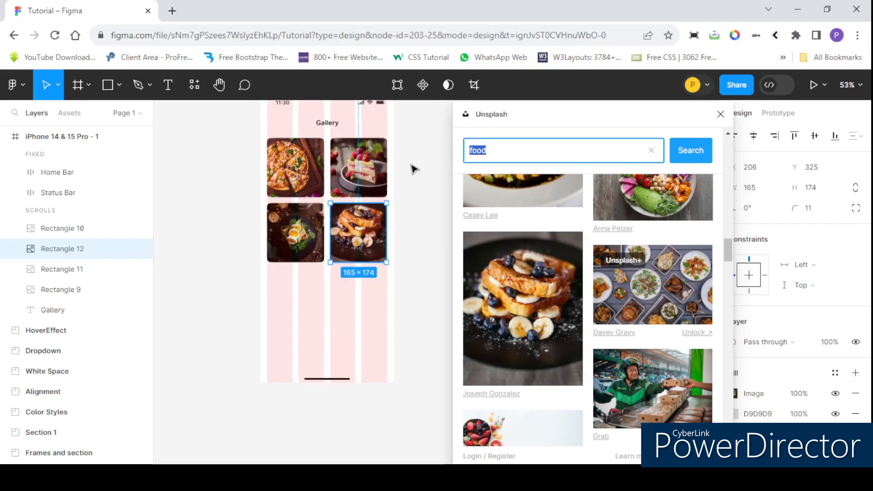
{"action": "scroll", "coordinate": [541, 263], "scroll_direction": "up", "scroll_amount": 10}
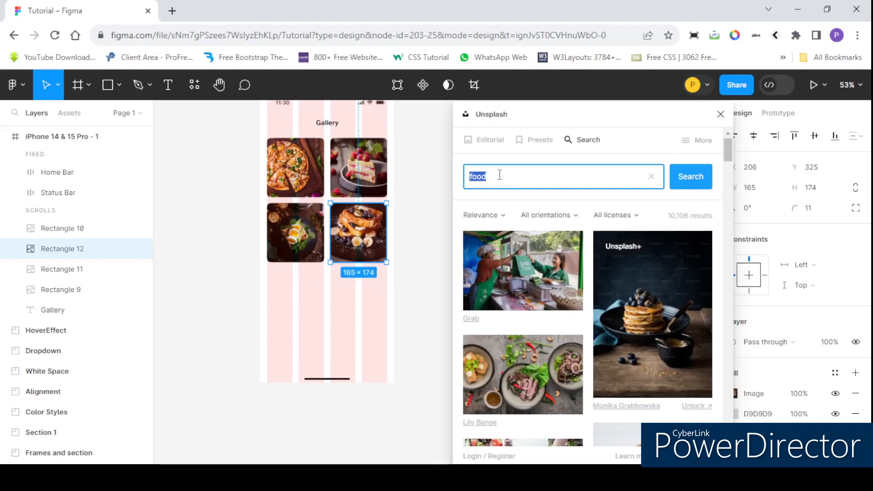
{"action": "left_click", "coordinate": [651, 178]}
{"action": "left_click", "coordinate": [720, 113]}
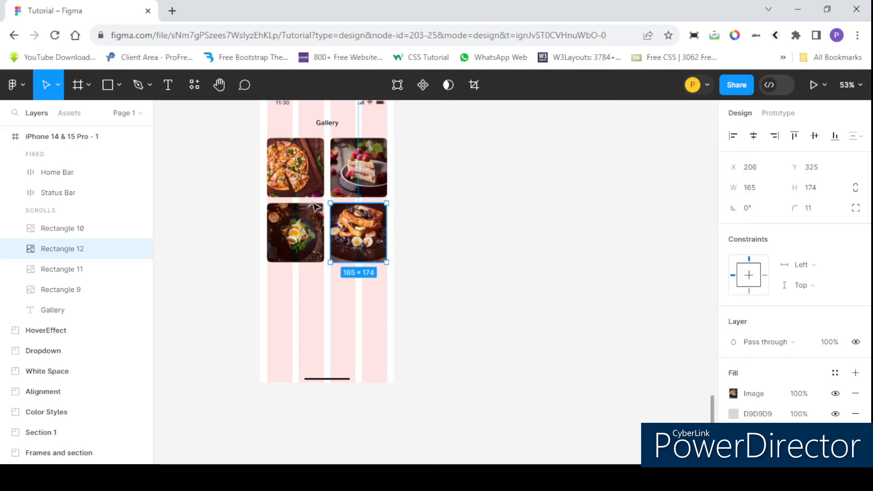
Step: Search the plugin manager for "pexels" and run the Pexels plugin
{"action": "right_click", "coordinate": [438, 165]}
{"action": "mouse_move", "coordinate": [491, 276]}
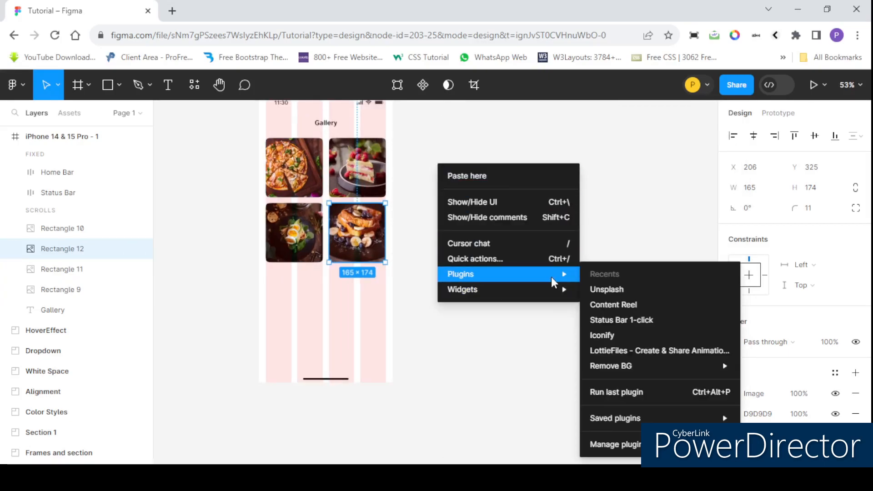
{"action": "left_click", "coordinate": [636, 445]}
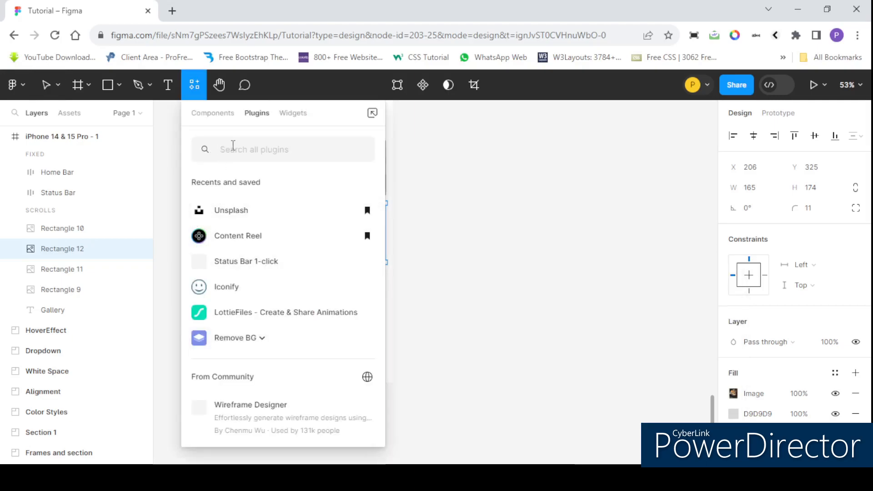
{"action": "type", "text": "pep"}
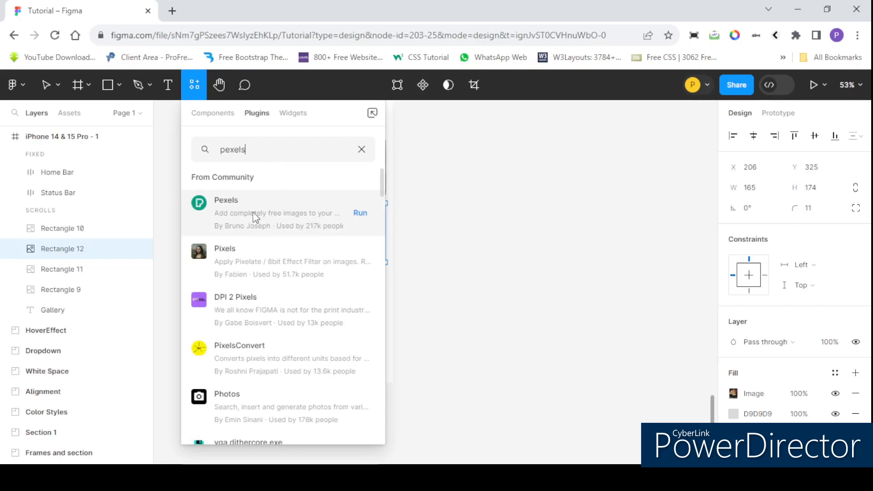
{"action": "left_click", "coordinate": [254, 216]}
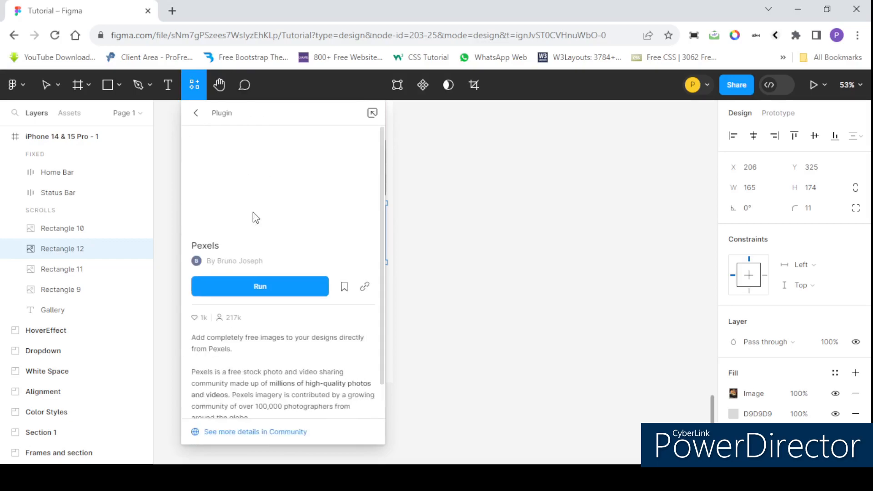
{"action": "left_click", "coordinate": [282, 293]}
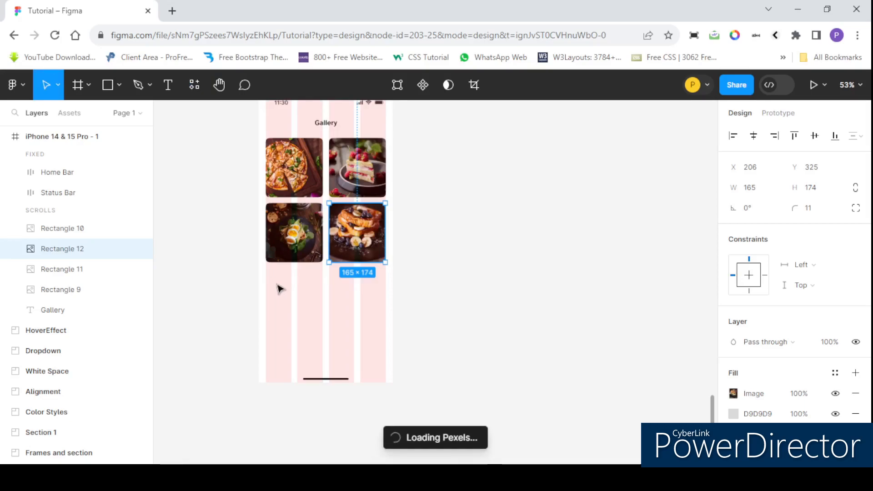
{"action": "scroll", "coordinate": [263, 214], "scroll_direction": "down", "scroll_amount": 5}
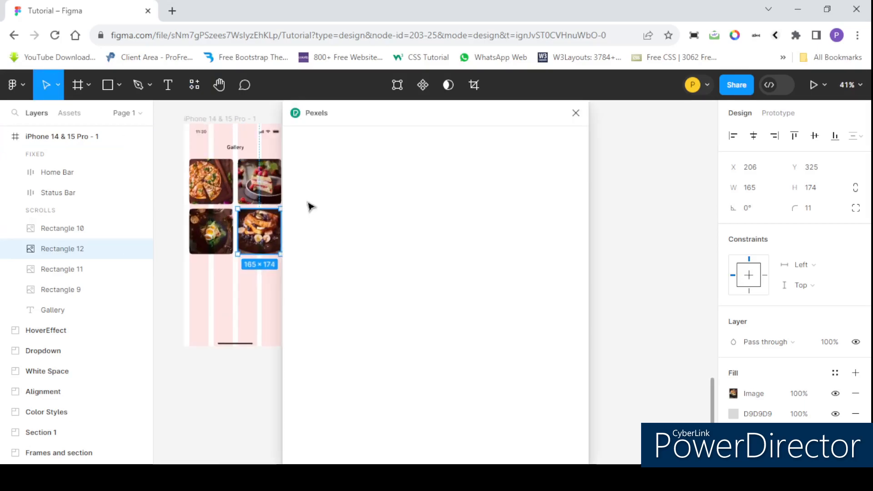
Step: Move the Pexels plugin window away from the iPhone frame so it no longer covers the gallery images
{"action": "key", "text": "ctrl+minus"}
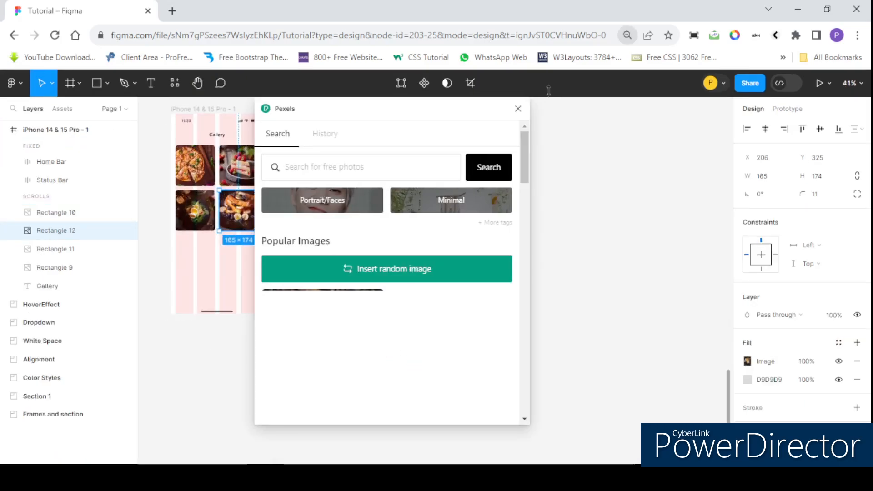
{"action": "key", "text": "ctrl+plus"}
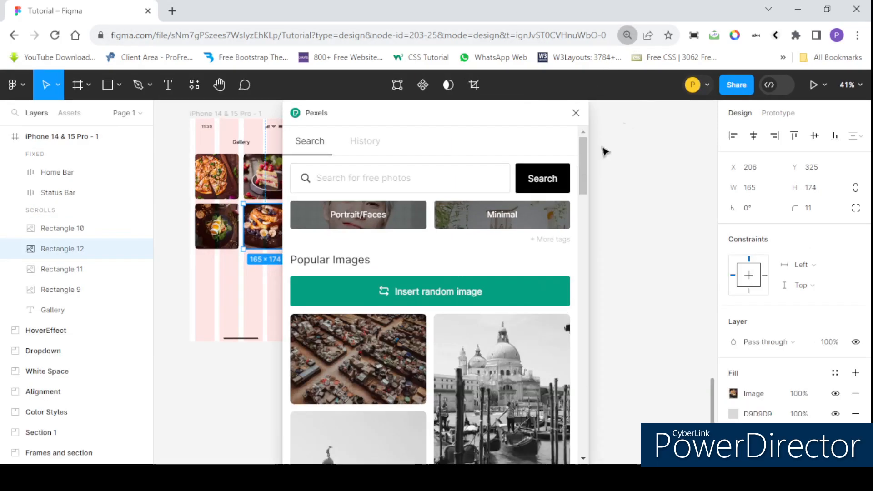
{"action": "scroll", "coordinate": [228, 210], "scroll_direction": "up", "scroll_amount": 3}
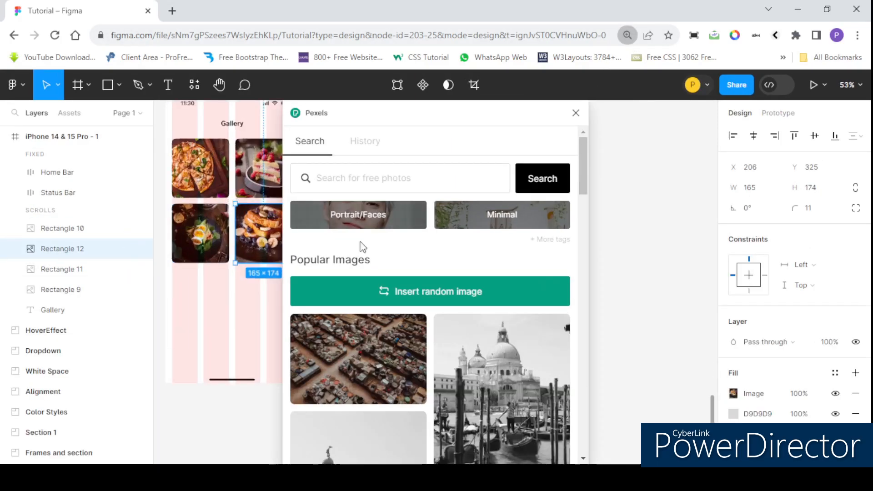
{"action": "left_click_drag", "start_coordinate": [429, 120], "coordinate": [619, 102]}
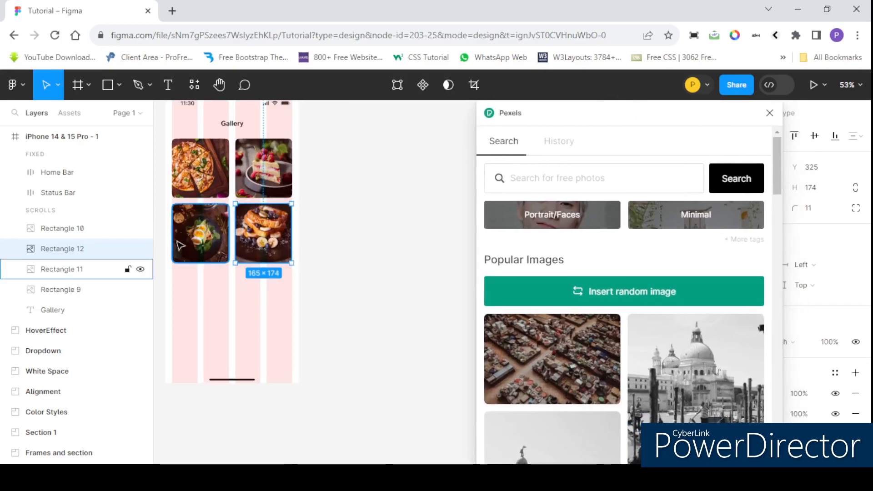
Step: Fill Rectangle 12 with the popular Pexels photo of a woman in a dark jacket standing on a city street
{"action": "scroll", "coordinate": [300, 239], "scroll_direction": "down", "scroll_amount": 2}
{"action": "scroll", "coordinate": [237, 222], "scroll_direction": "up", "scroll_amount": 3}
{"action": "scroll", "coordinate": [622, 323], "scroll_direction": "down", "scroll_amount": 5}
{"action": "scroll", "coordinate": [555, 195], "scroll_direction": "up", "scroll_amount": 2}
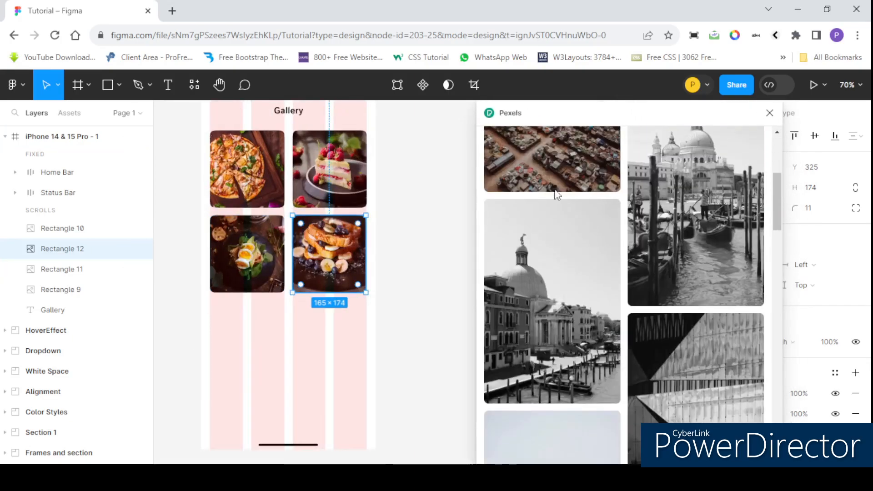
{"action": "scroll", "coordinate": [606, 238], "scroll_direction": "down", "scroll_amount": 6}
{"action": "scroll", "coordinate": [573, 283], "scroll_direction": "down", "scroll_amount": 2}
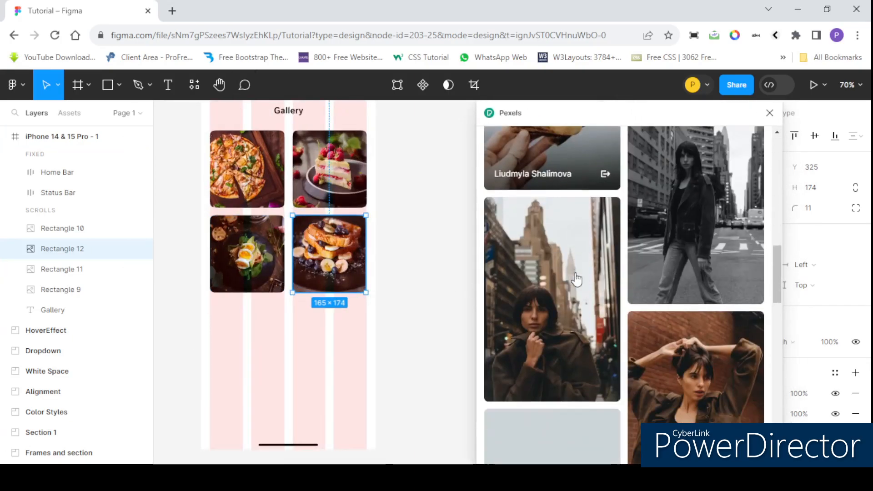
{"action": "scroll", "coordinate": [554, 204], "scroll_direction": "up", "scroll_amount": 2}
{"action": "scroll", "coordinate": [624, 273], "scroll_direction": "down", "scroll_amount": 2}
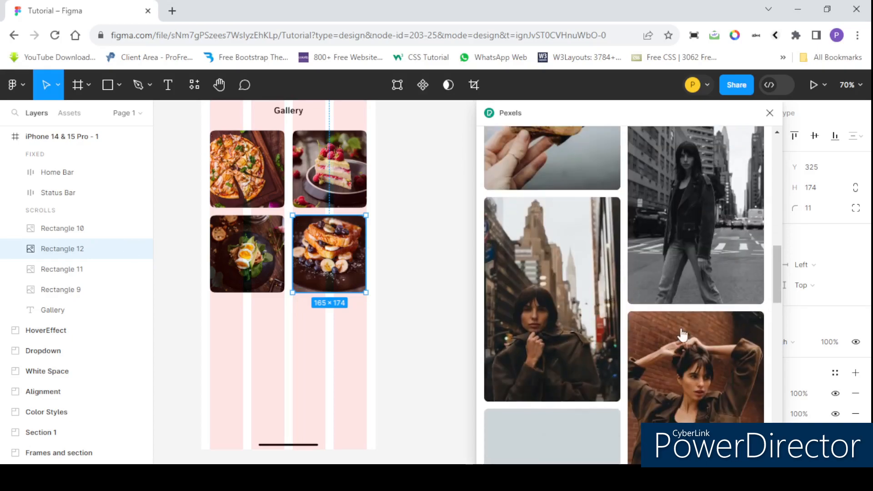
{"action": "left_click", "coordinate": [699, 214]}
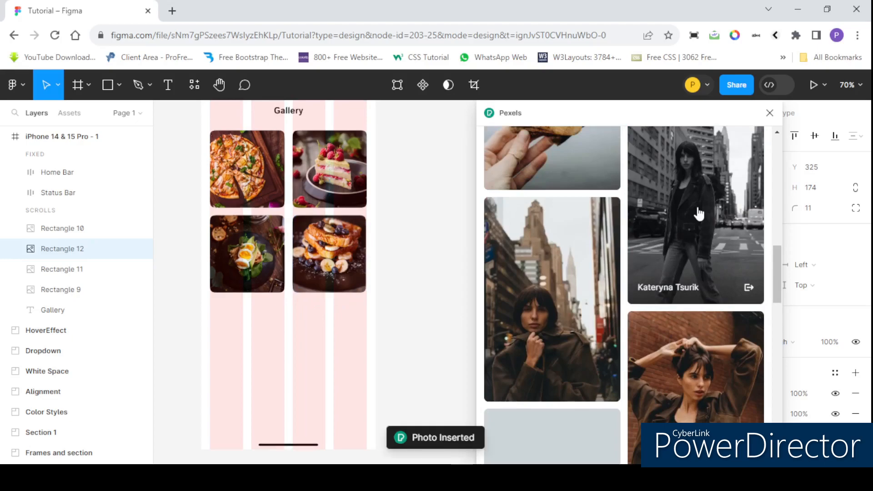
{"action": "scroll", "coordinate": [330, 223], "scroll_direction": "up", "scroll_amount": 5}
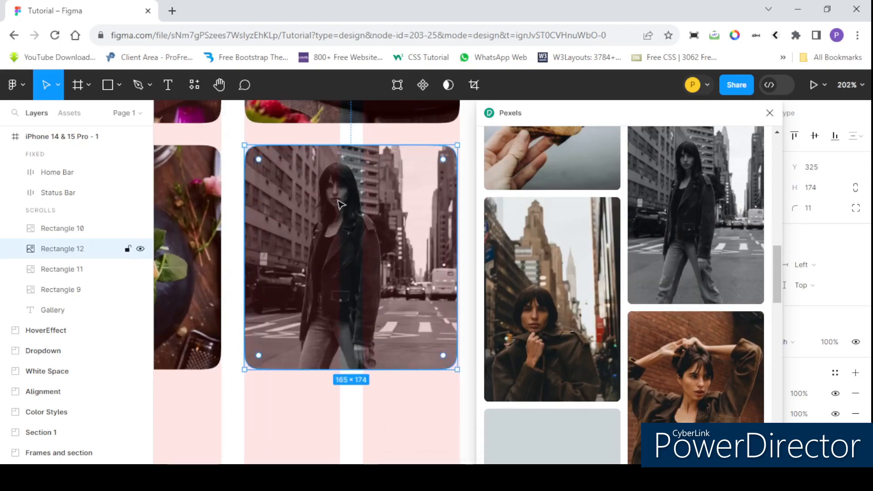
Step: Look through more of the popular Pexels images and close the plugin
{"action": "scroll", "coordinate": [341, 201], "scroll_direction": "down", "scroll_amount": 5}
{"action": "scroll", "coordinate": [588, 317], "scroll_direction": "down", "scroll_amount": 7}
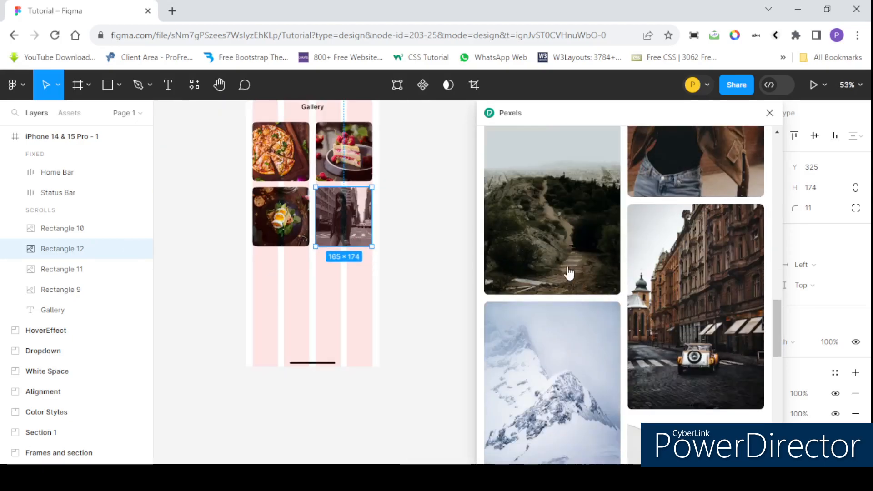
{"action": "scroll", "coordinate": [605, 218], "scroll_direction": "up", "scroll_amount": 2}
{"action": "scroll", "coordinate": [586, 209], "scroll_direction": "up", "scroll_amount": 10}
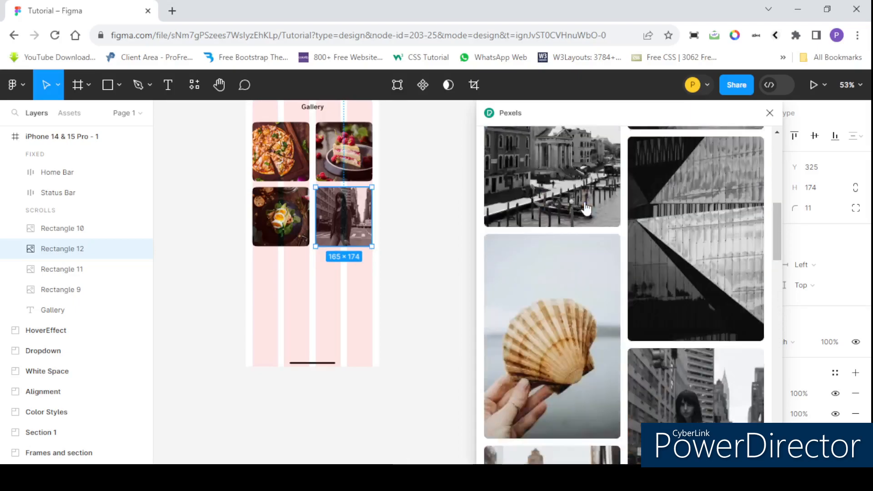
{"action": "left_click", "coordinate": [587, 178]}
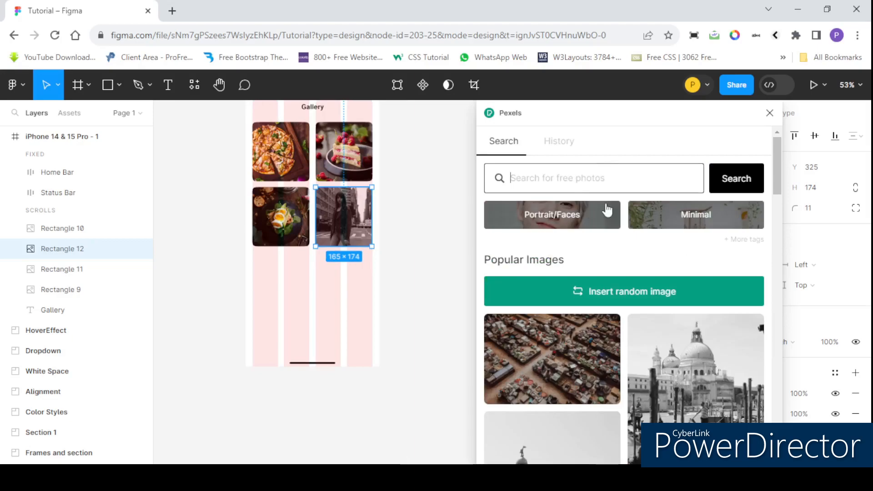
{"action": "left_click", "coordinate": [770, 113]}
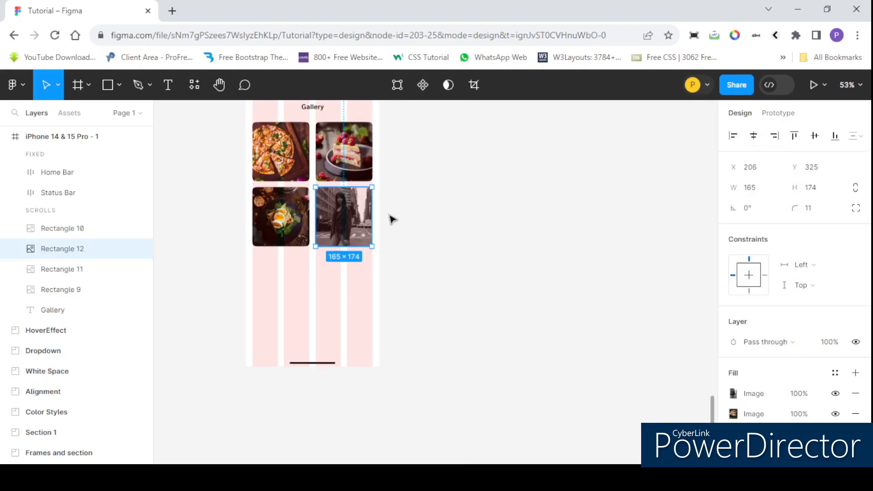
Step: View the recent and saved plugins in the plugin manager, then dismiss it and deselect Rectangle 12
{"action": "scroll", "coordinate": [389, 218], "scroll_direction": "down", "scroll_amount": 2}
{"action": "scroll", "coordinate": [334, 211], "scroll_direction": "up", "scroll_amount": 2}
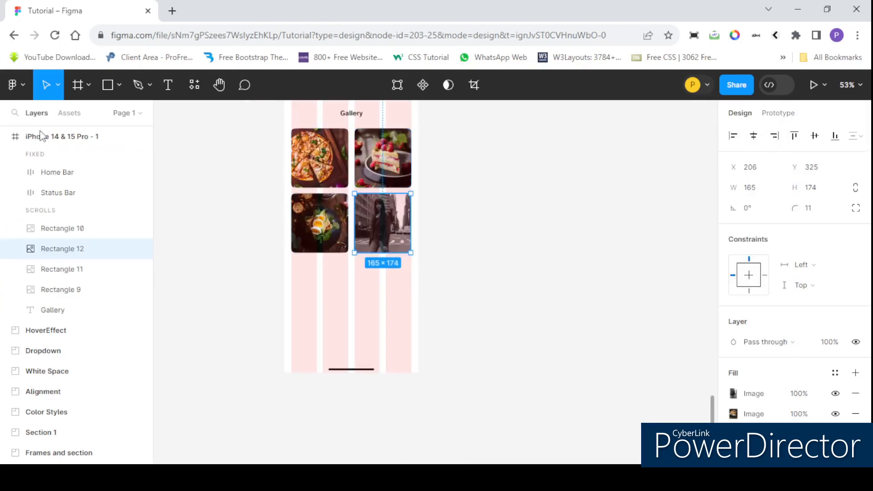
{"action": "left_click", "coordinate": [23, 86]}
{"action": "mouse_move", "coordinate": [61, 288]}
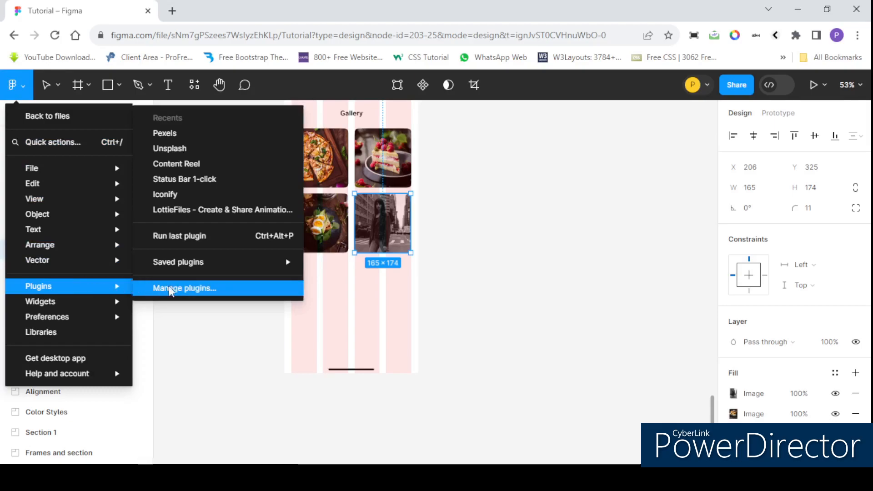
{"action": "left_click", "coordinate": [212, 288]}
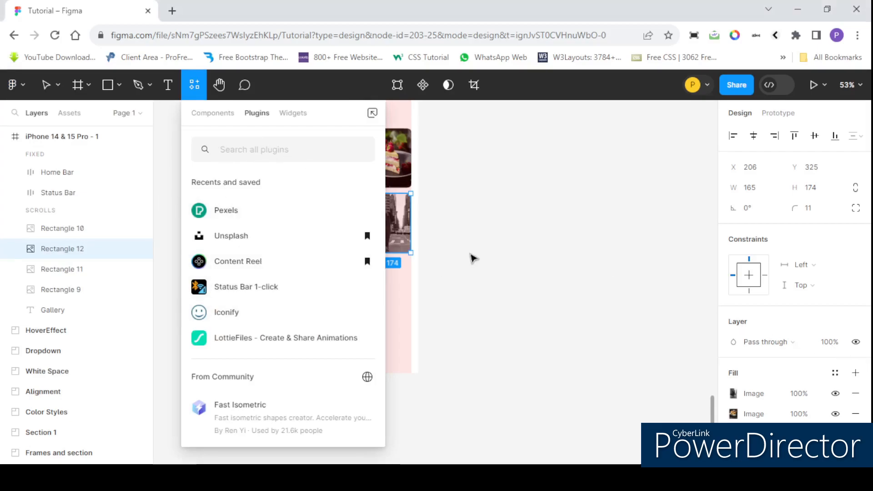
{"action": "left_click", "coordinate": [472, 257]}
{"action": "scroll", "coordinate": [258, 168], "scroll_direction": "down", "scroll_amount": 4}
{"action": "scroll", "coordinate": [278, 157], "scroll_direction": "up", "scroll_amount": 4}
{"action": "scroll", "coordinate": [273, 142], "scroll_direction": "down", "scroll_amount": 2}
{"action": "scroll", "coordinate": [273, 141], "scroll_direction": "up", "scroll_amount": 2}
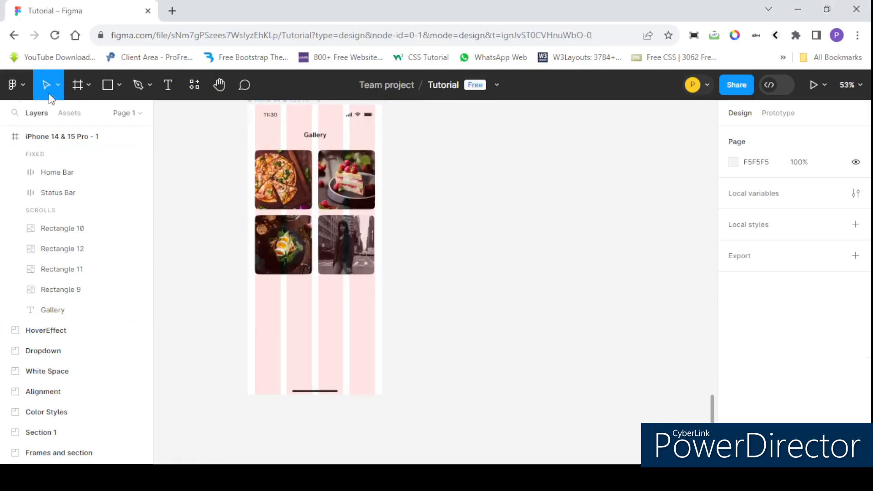
Step: Leave the Tutorial file for the file browser and open the Figma Community page
{"action": "left_click", "coordinate": [25, 93]}
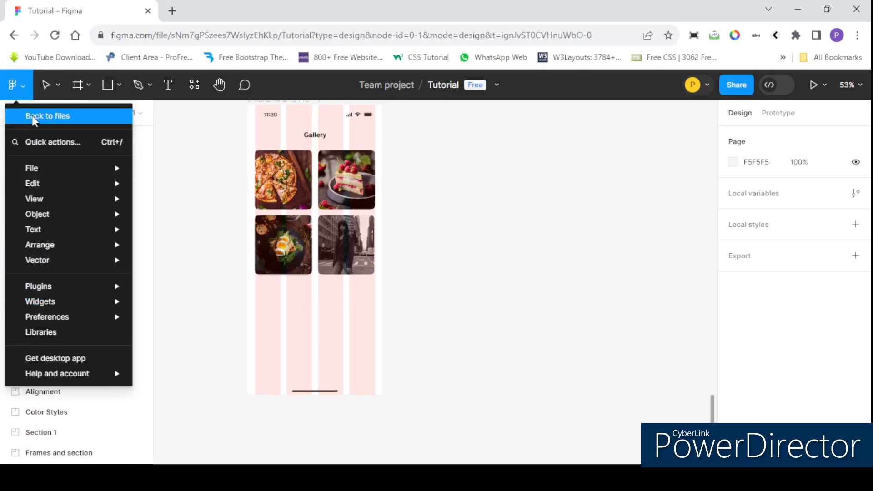
{"action": "left_click", "coordinate": [37, 115]}
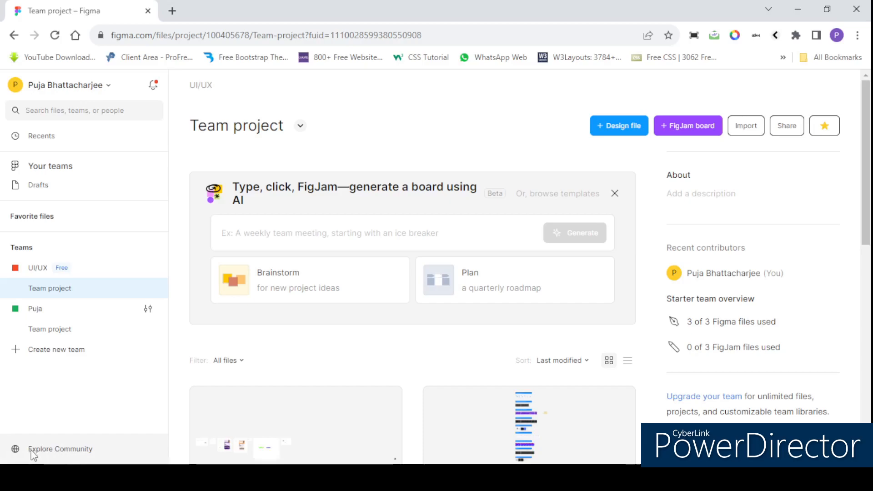
{"action": "left_click", "coordinate": [63, 453]}
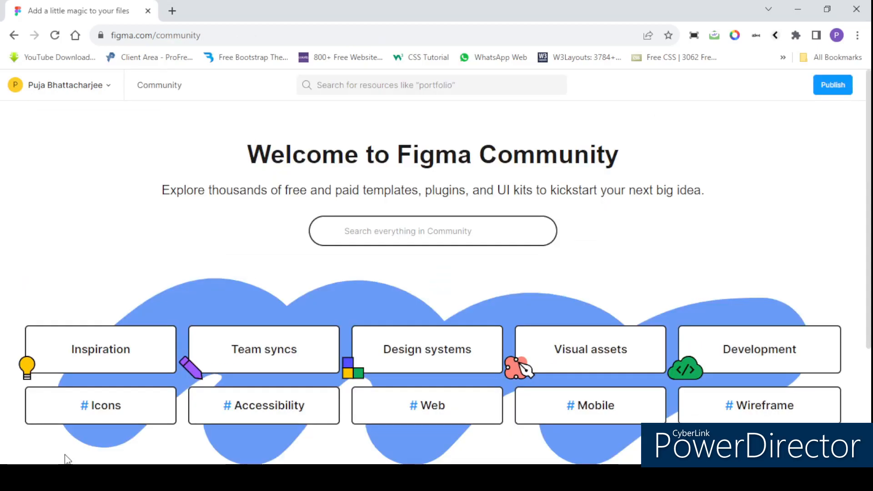
Step: Search everything in Community for "content reel"
{"action": "scroll", "coordinate": [375, 284], "scroll_direction": "down", "scroll_amount": 2}
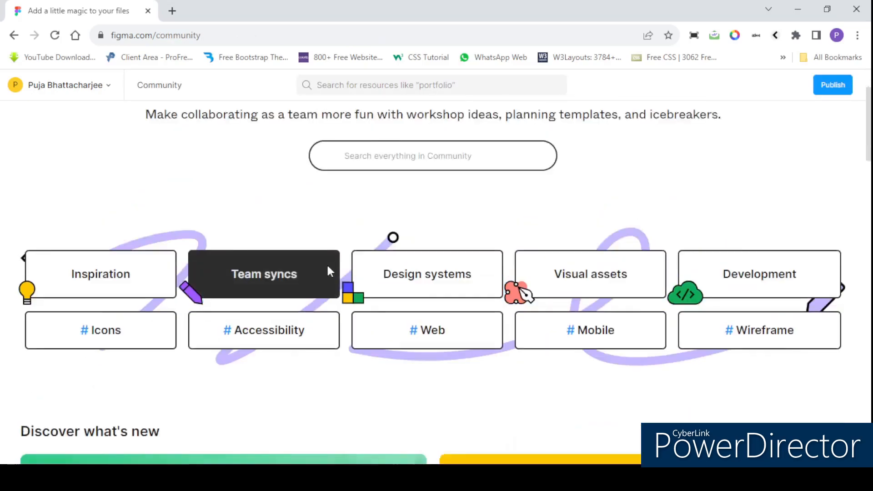
{"action": "scroll", "coordinate": [329, 271], "scroll_direction": "up", "scroll_amount": 2}
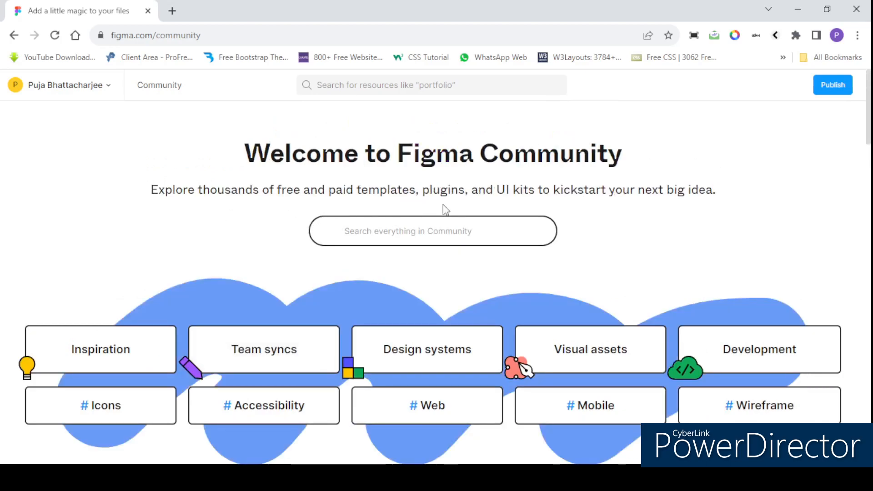
{"action": "scroll", "coordinate": [488, 287], "scroll_direction": "down", "scroll_amount": 1}
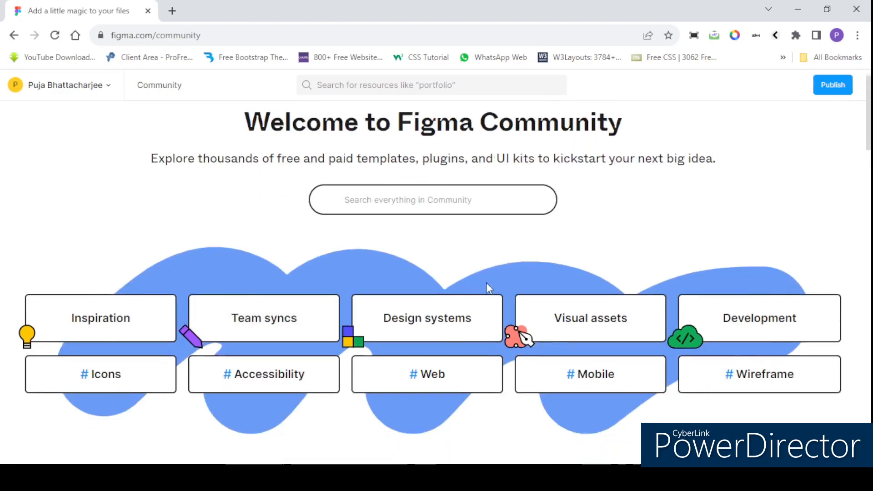
{"action": "scroll", "coordinate": [364, 318], "scroll_direction": "down", "scroll_amount": 7}
{"action": "scroll", "coordinate": [366, 334], "scroll_direction": "up", "scroll_amount": 8}
{"action": "left_click", "coordinate": [424, 236]}
{"action": "type", "text": "content reels"}
{"action": "key", "text": "Left"}
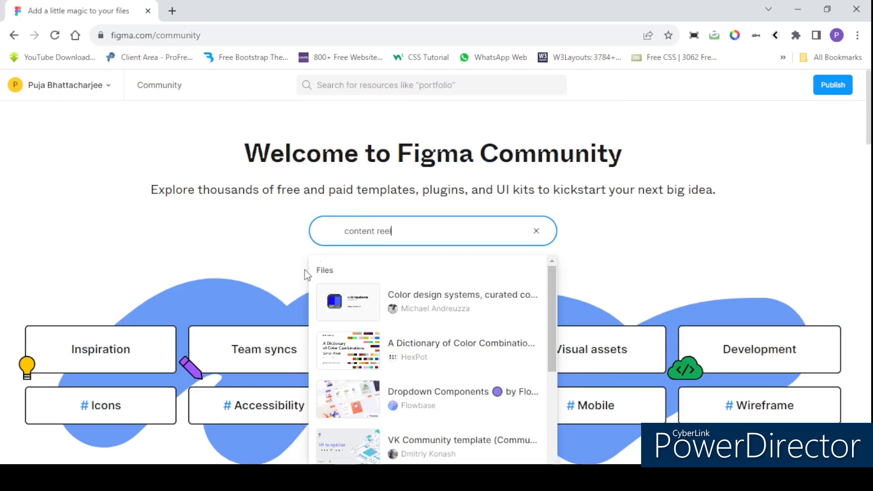
{"action": "scroll", "coordinate": [432, 391], "scroll_direction": "down", "scroll_amount": 5}
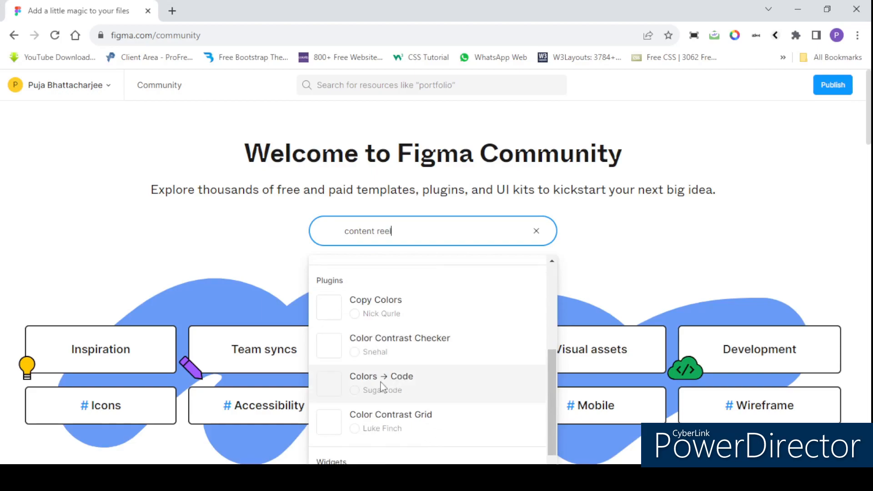
{"action": "scroll", "coordinate": [378, 386], "scroll_direction": "up", "scroll_amount": 5}
{"action": "key", "text": "Return"}
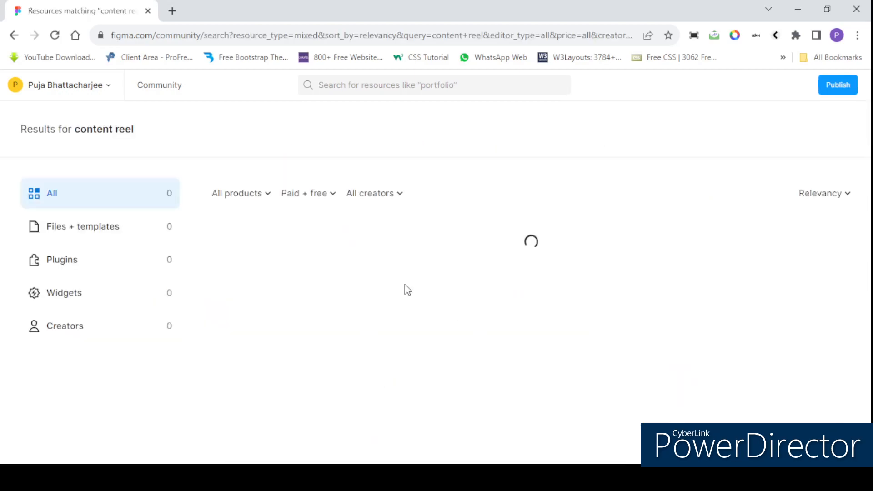
Step: Open the page of Microsoft's Content Reel plugin from the search results
{"action": "scroll", "coordinate": [489, 381], "scroll_direction": "down", "scroll_amount": 3}
{"action": "scroll", "coordinate": [325, 351], "scroll_direction": "up", "scroll_amount": 3}
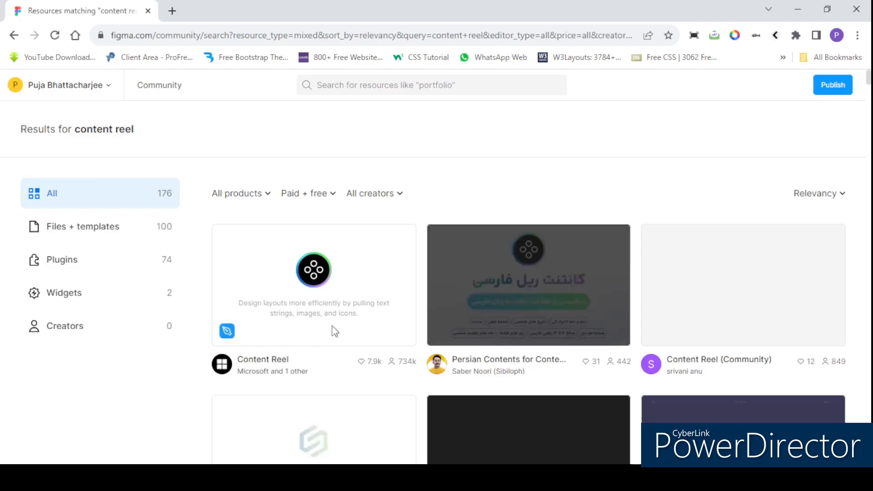
{"action": "left_click", "coordinate": [366, 314]}
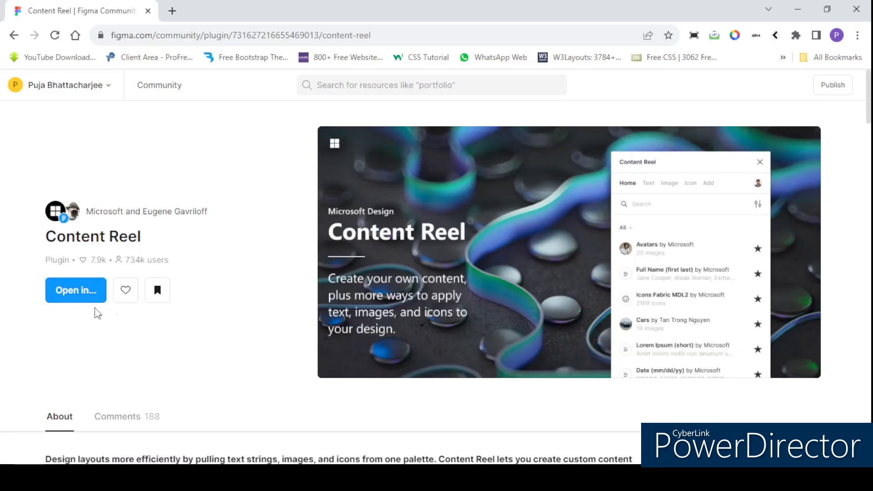
Step: Open the Content Reel plugin in the recent file Tutorial and close its details window there
{"action": "left_click", "coordinate": [89, 294]}
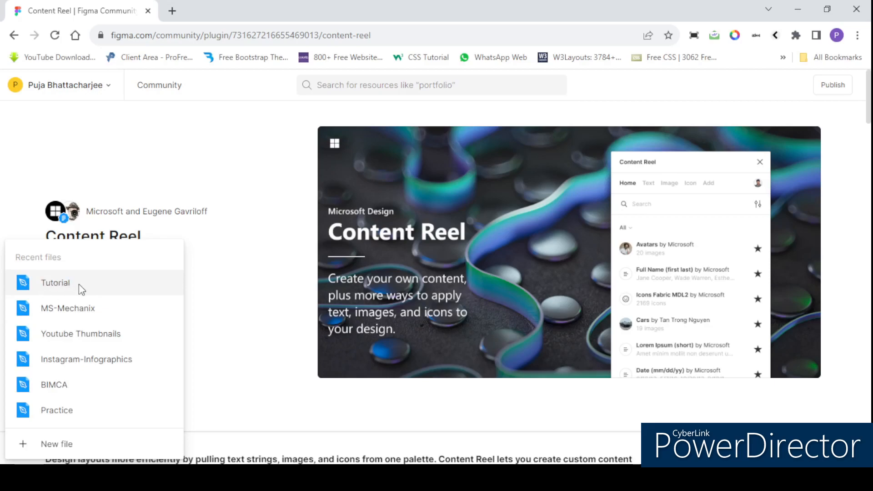
{"action": "left_click", "coordinate": [78, 285]}
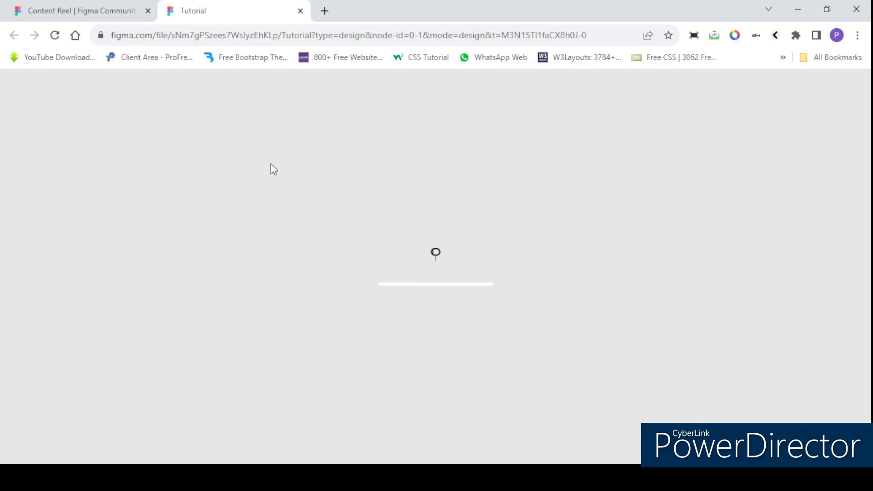
{"action": "scroll", "coordinate": [184, 197], "scroll_direction": "down", "scroll_amount": 2}
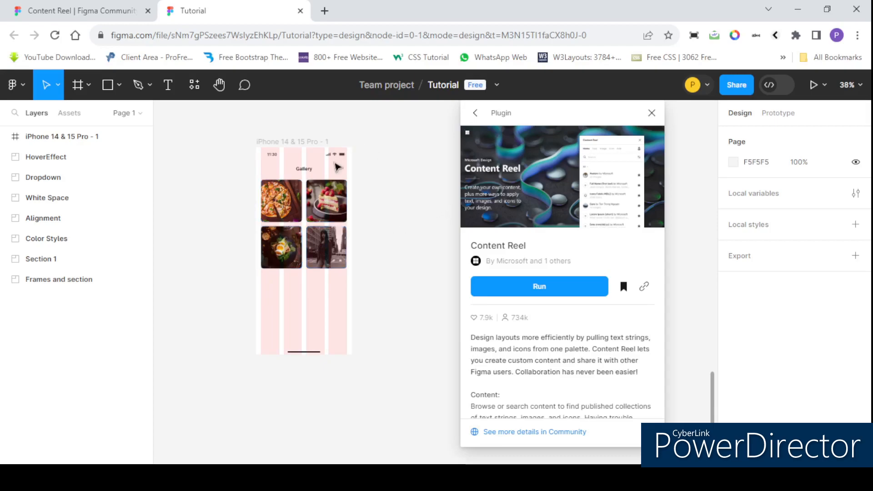
{"action": "left_click", "coordinate": [651, 113]}
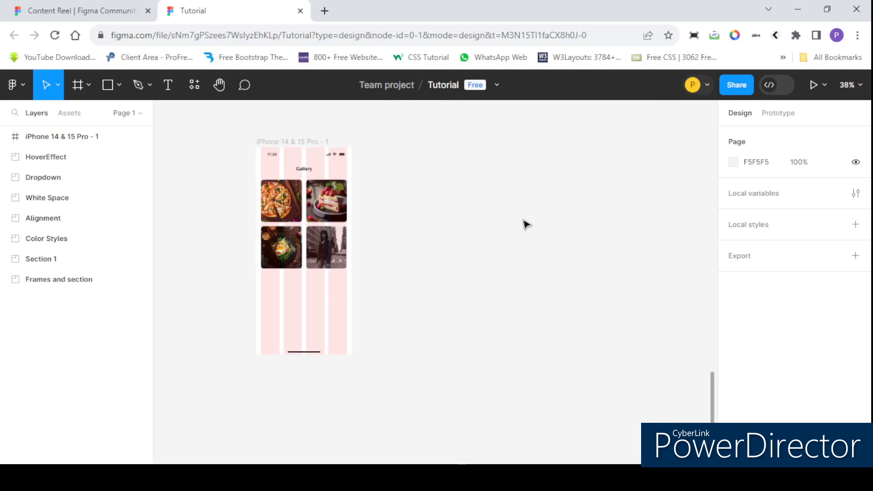